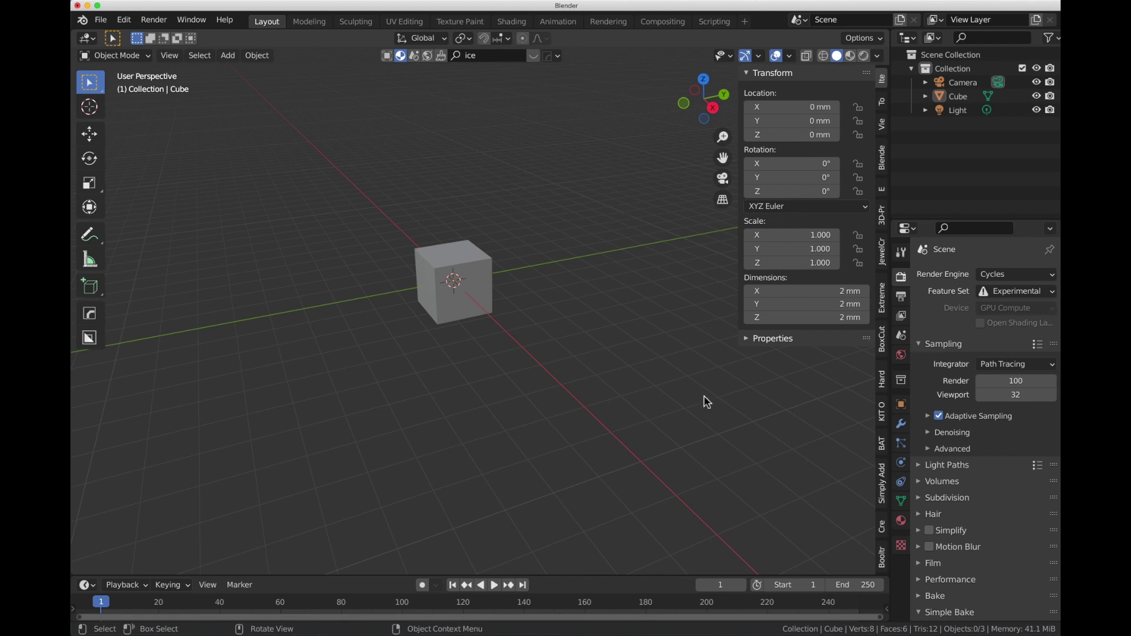
Step: Show the JewelCraft tab in the N-panel and expand its Assets section to reveal Set Library Folder
click(882, 254)
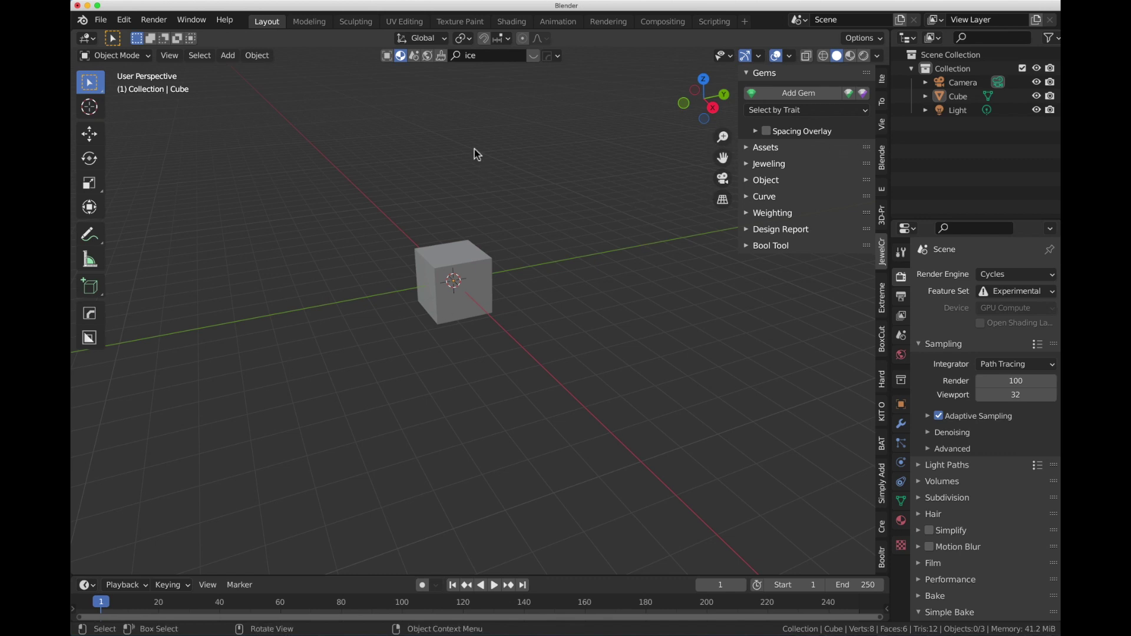
click(746, 150)
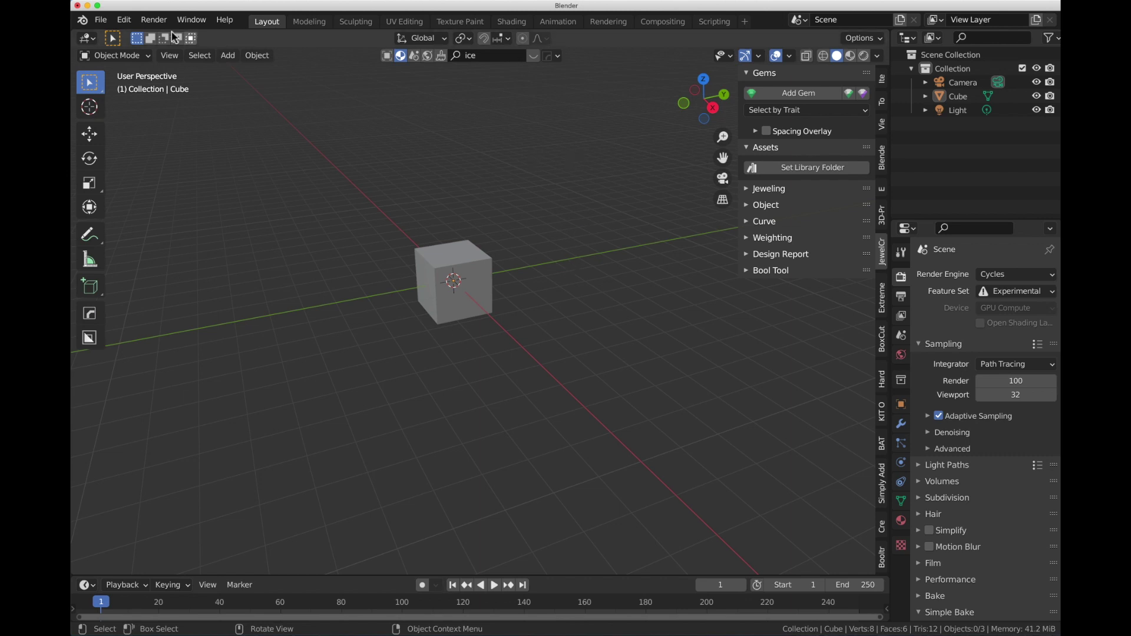
Step: Open Edit > Preferences on the Add-ons page, listing User add-ons, and toggle the Object: JewelCraft entry
click(121, 19)
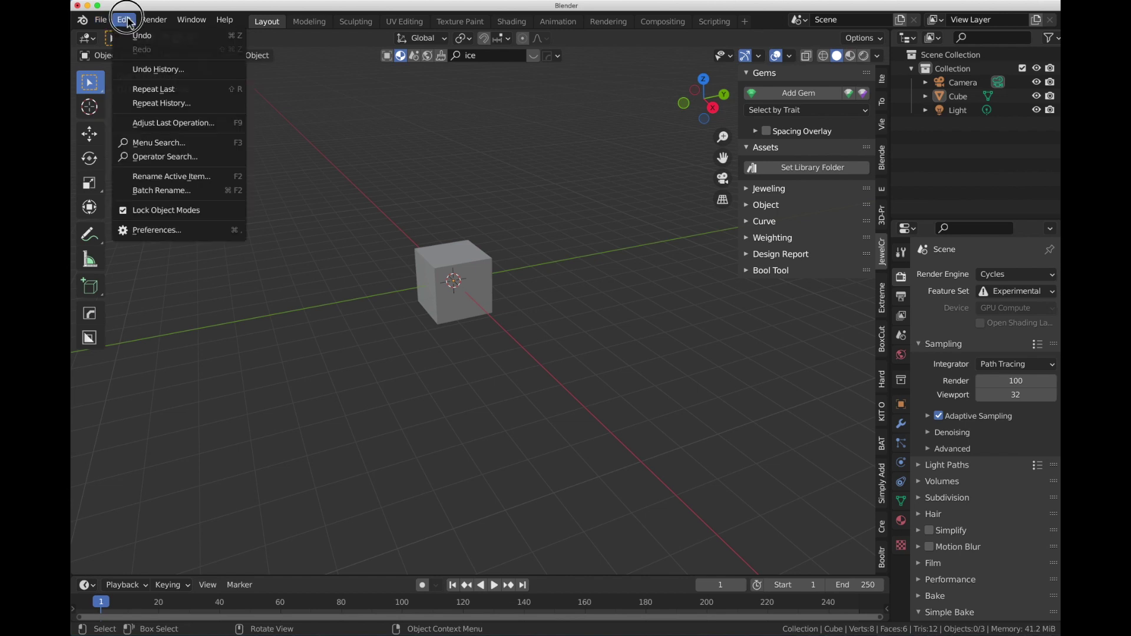
click(153, 234)
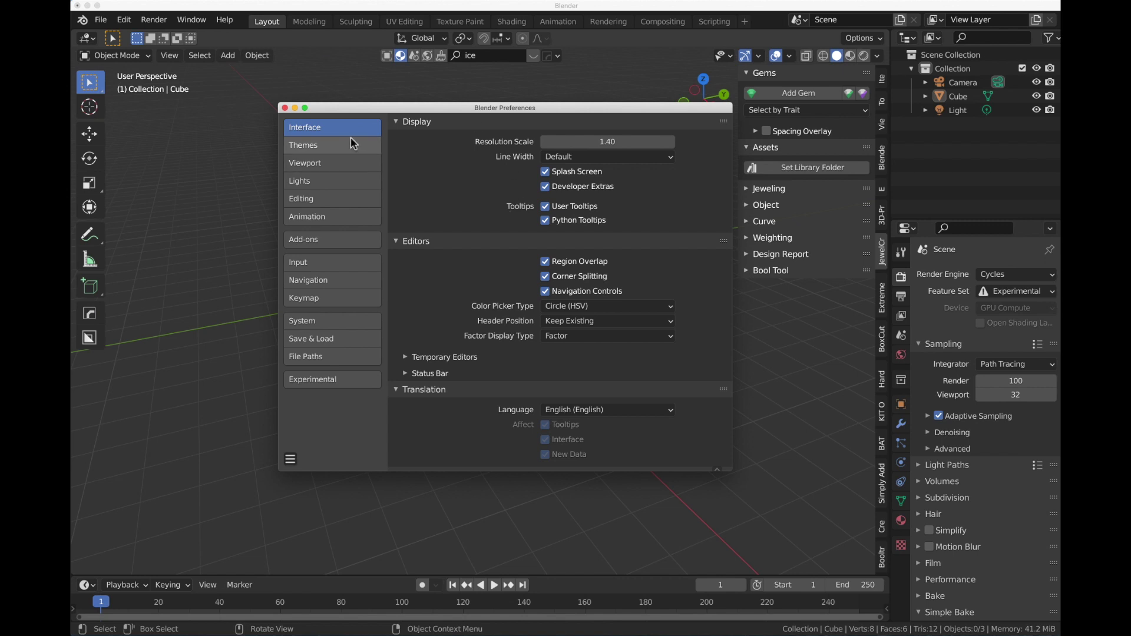
click(298, 241)
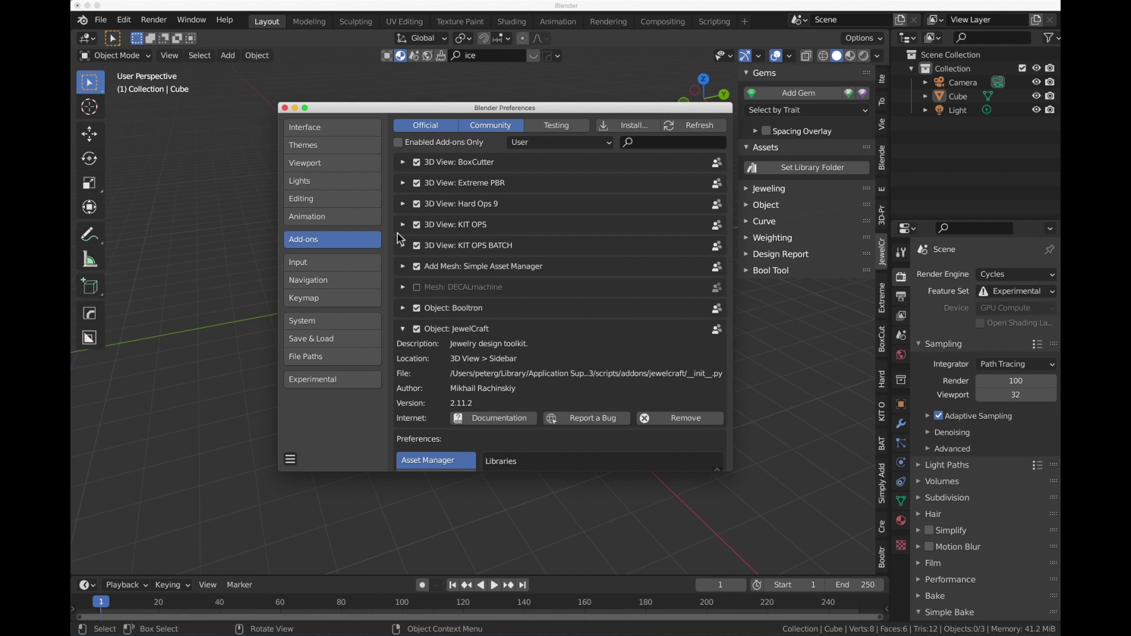
click(521, 145)
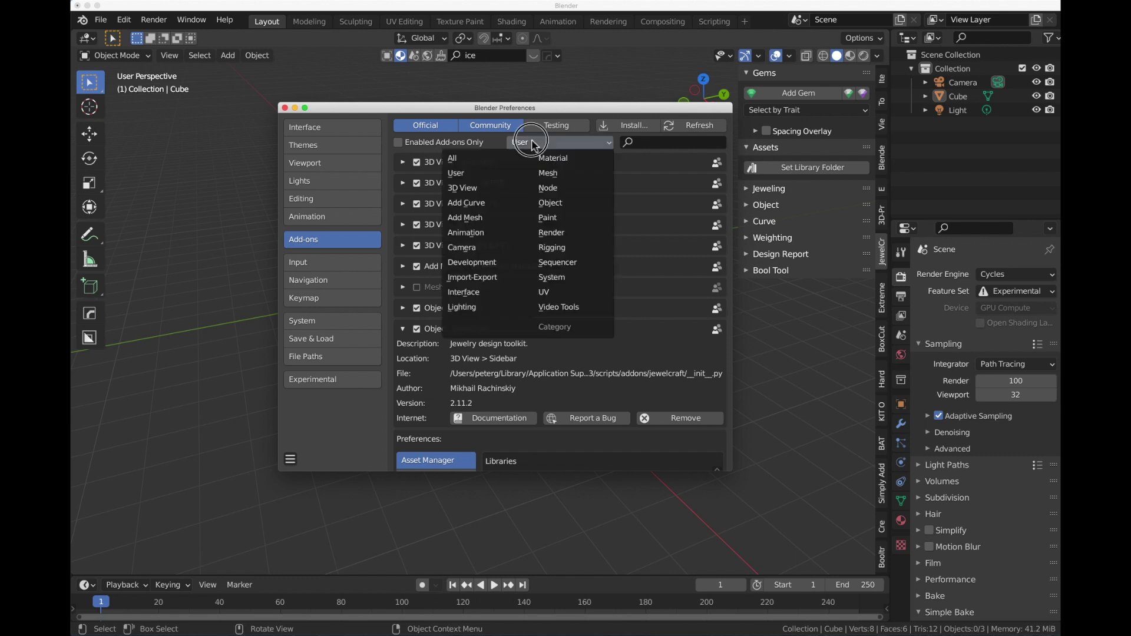
click(482, 174)
scroll(489, 283, down, 6)
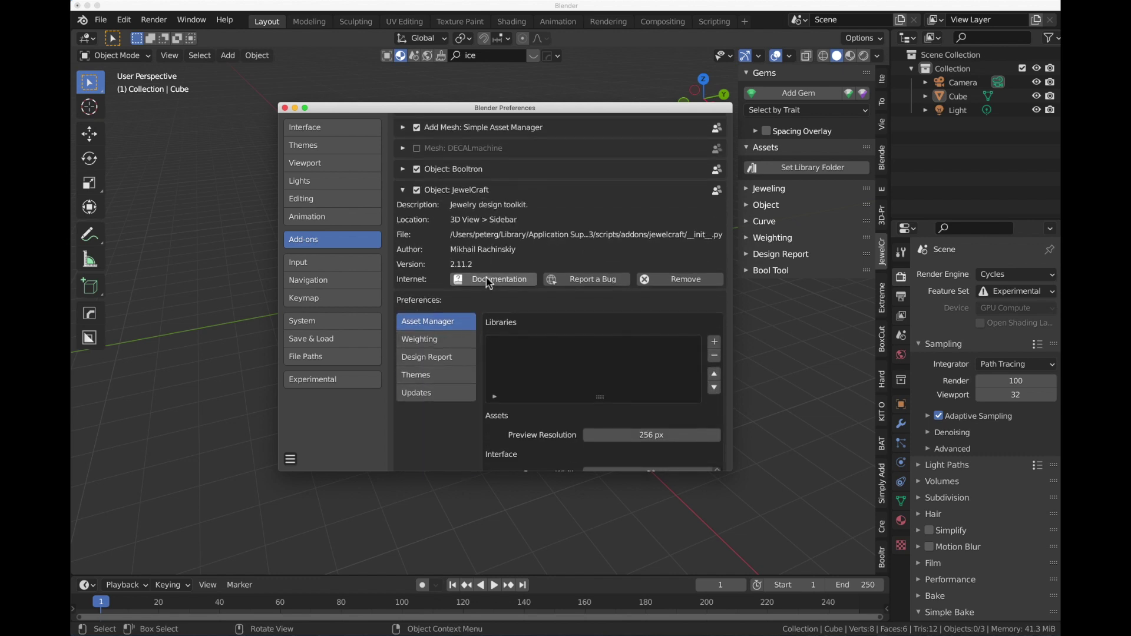
click(403, 190)
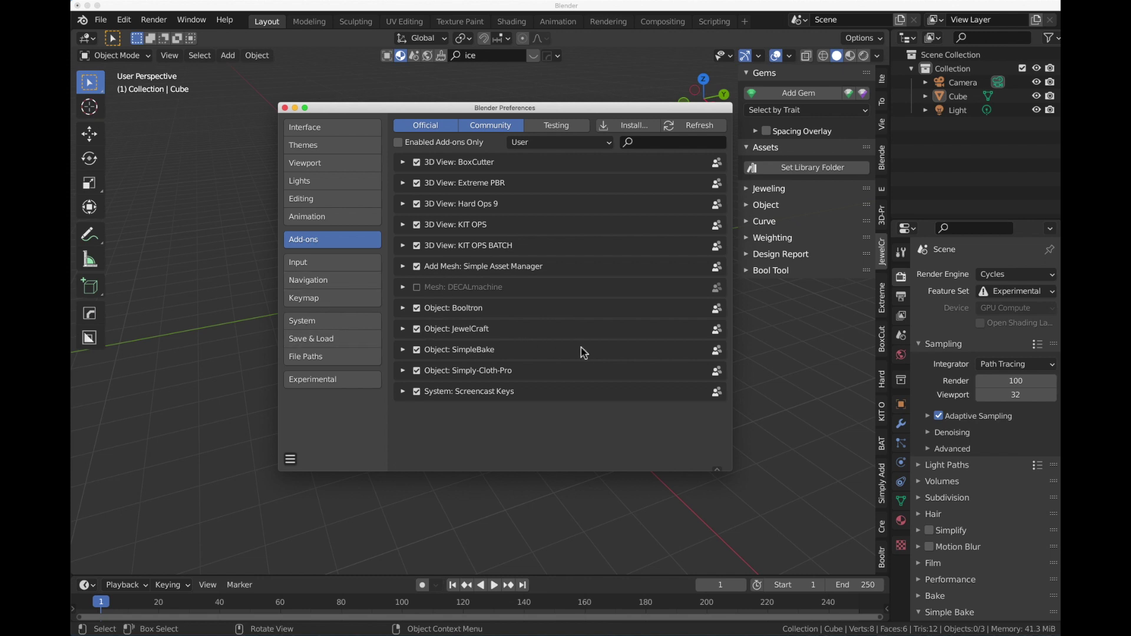
Step: Add an Untitled library under JewelCraft's Asset Manager Libraries and browse for its folder
click(404, 331)
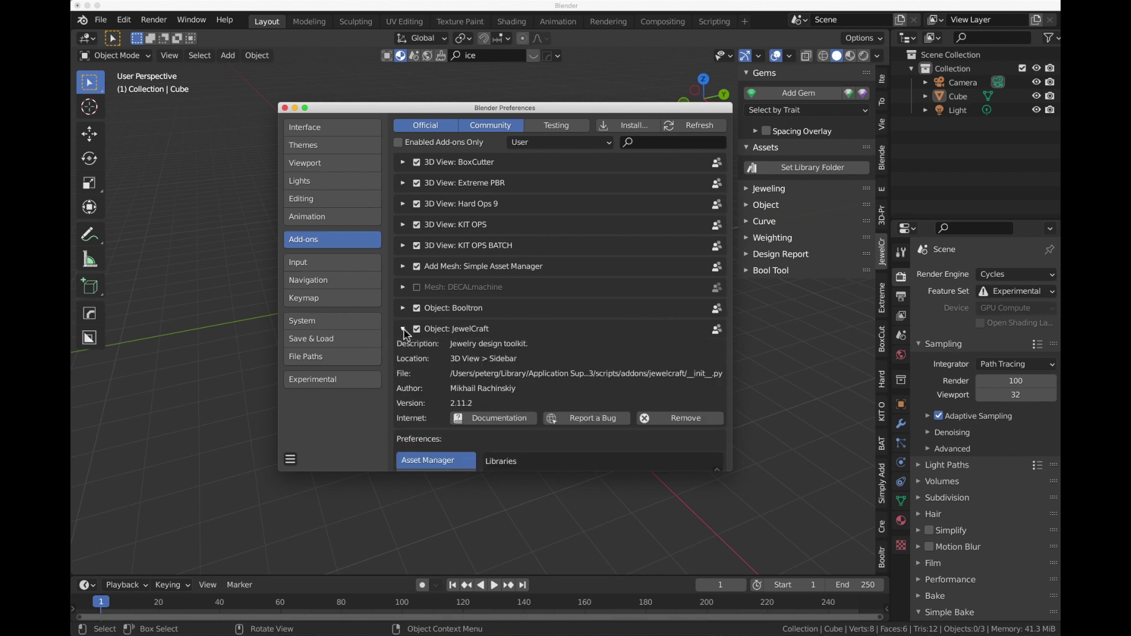
scroll(484, 336, down, 6)
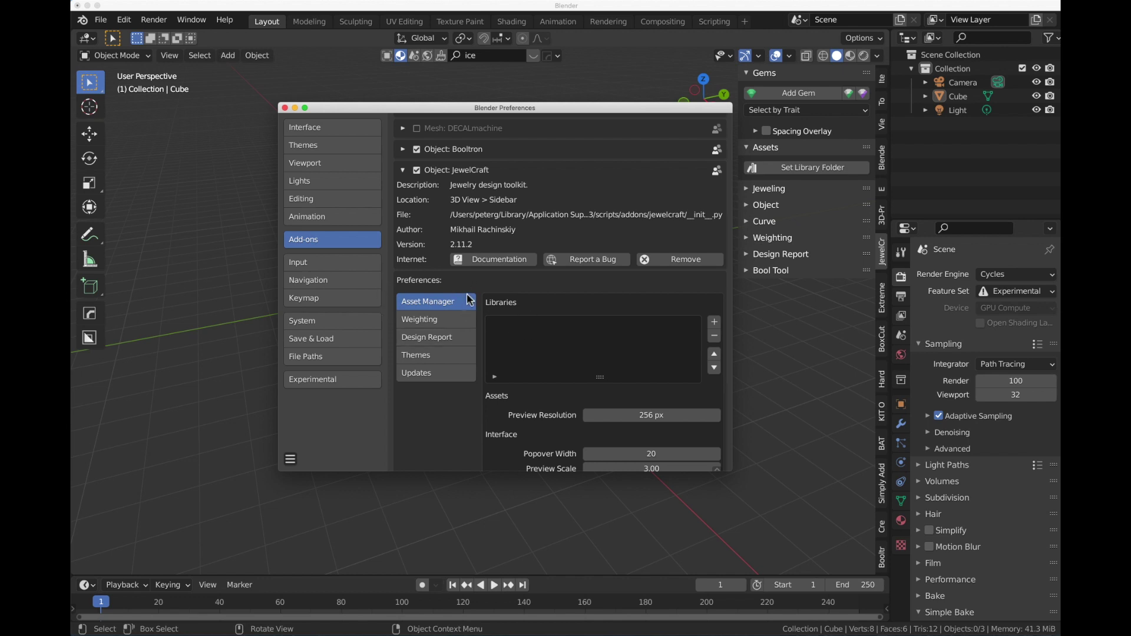
click(718, 324)
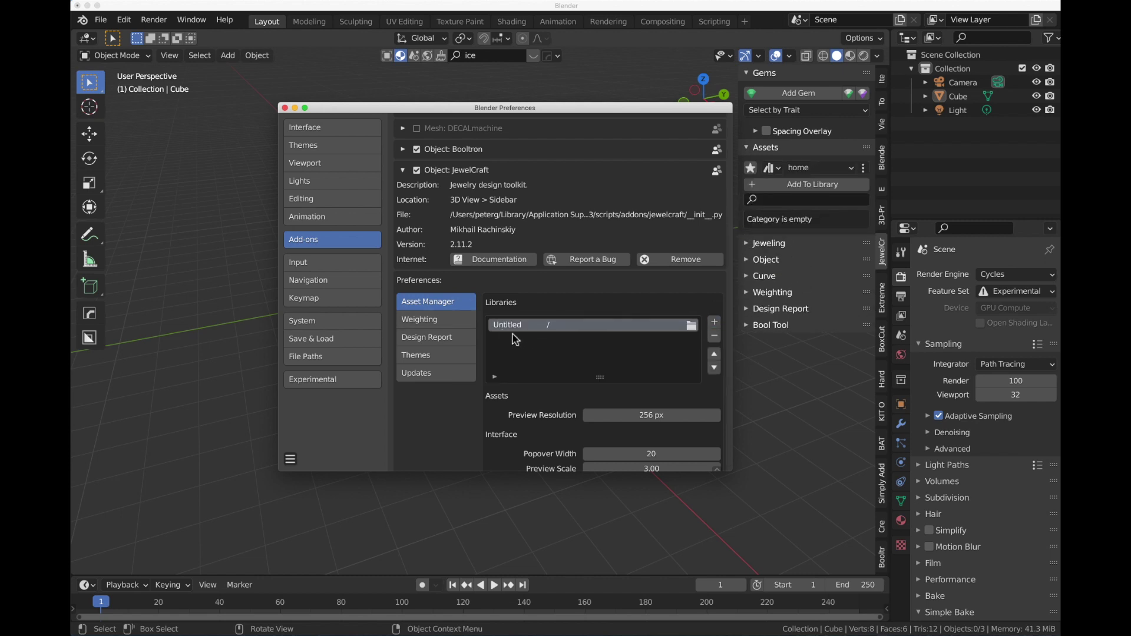
click(691, 326)
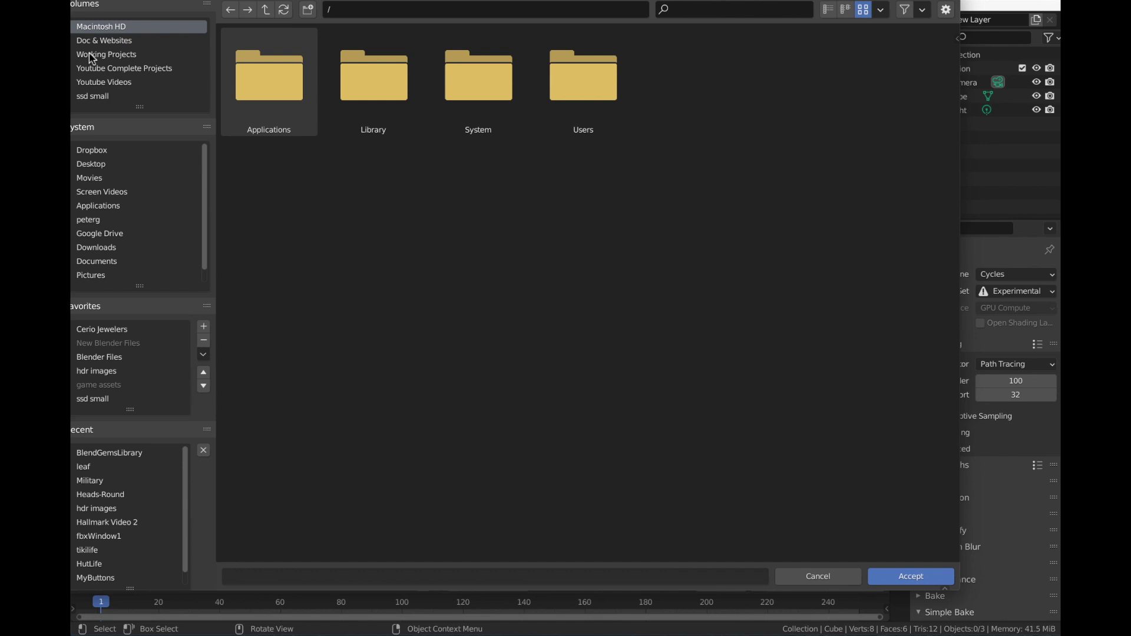
Step: Set the library directory to /Volumes/ssd small/BlendGemsLibrary/ and accept
drag(231, 2, 273, 7)
click(120, 113)
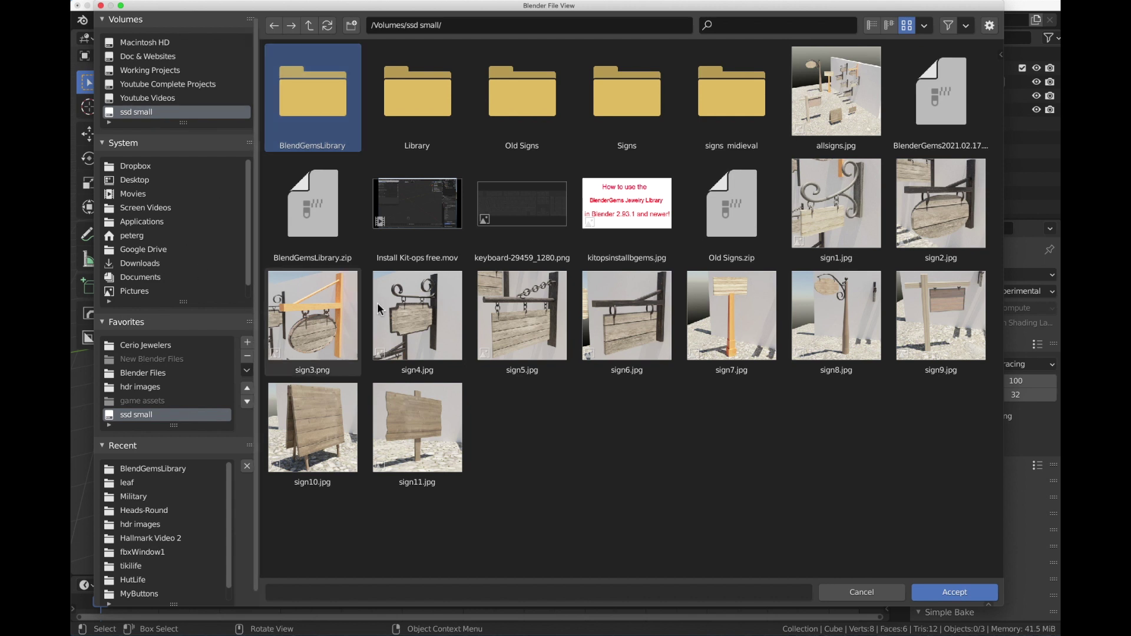
click(327, 111)
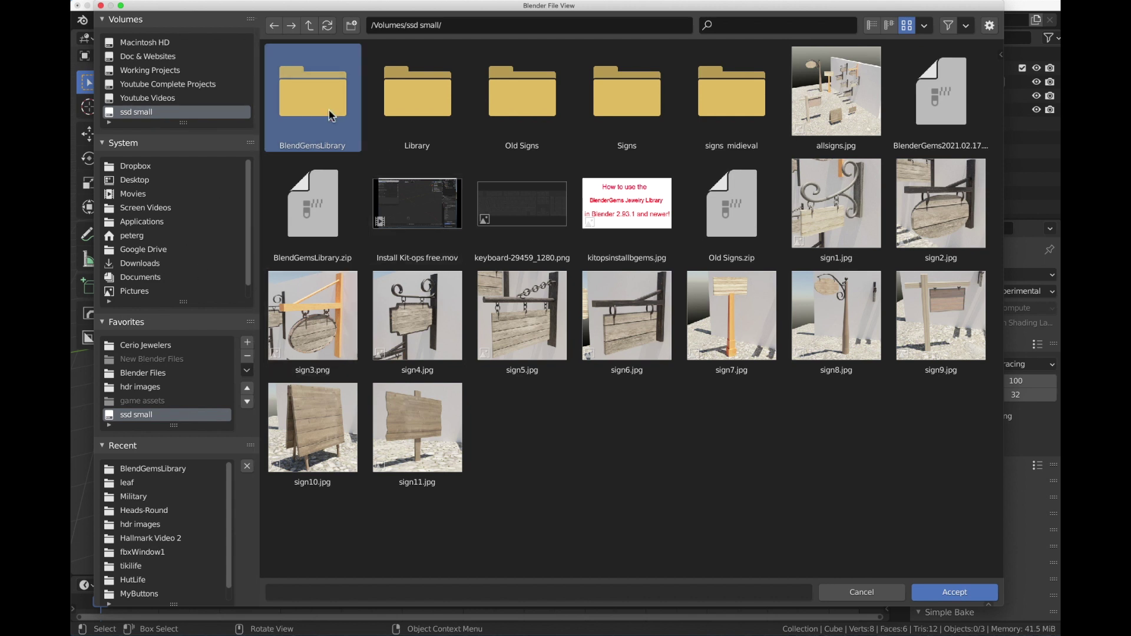
click(953, 593)
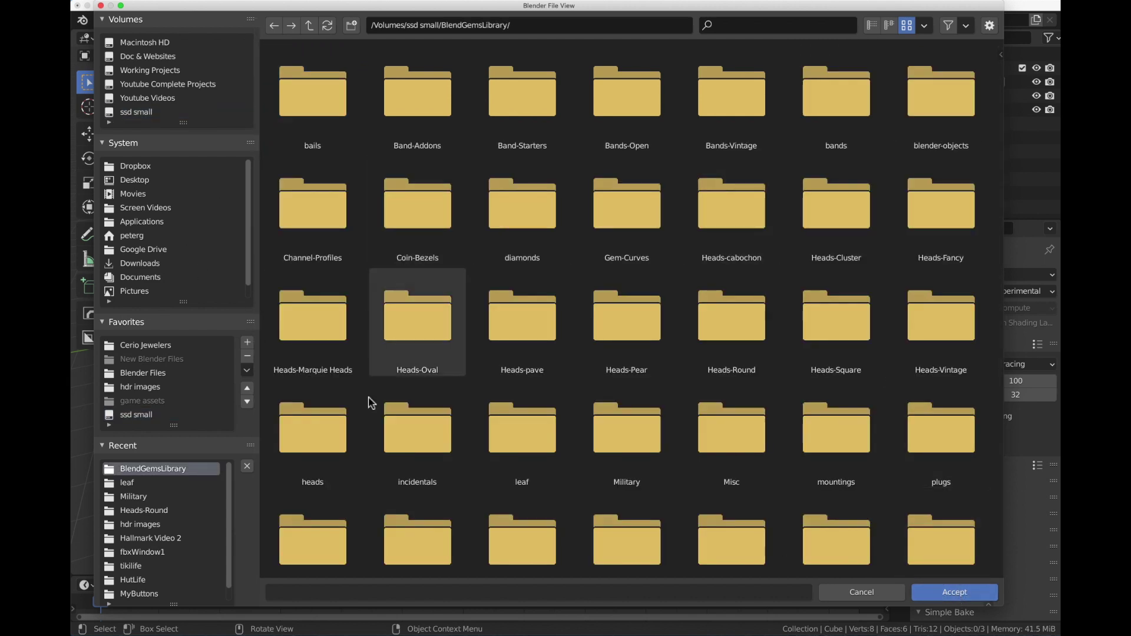
click(978, 593)
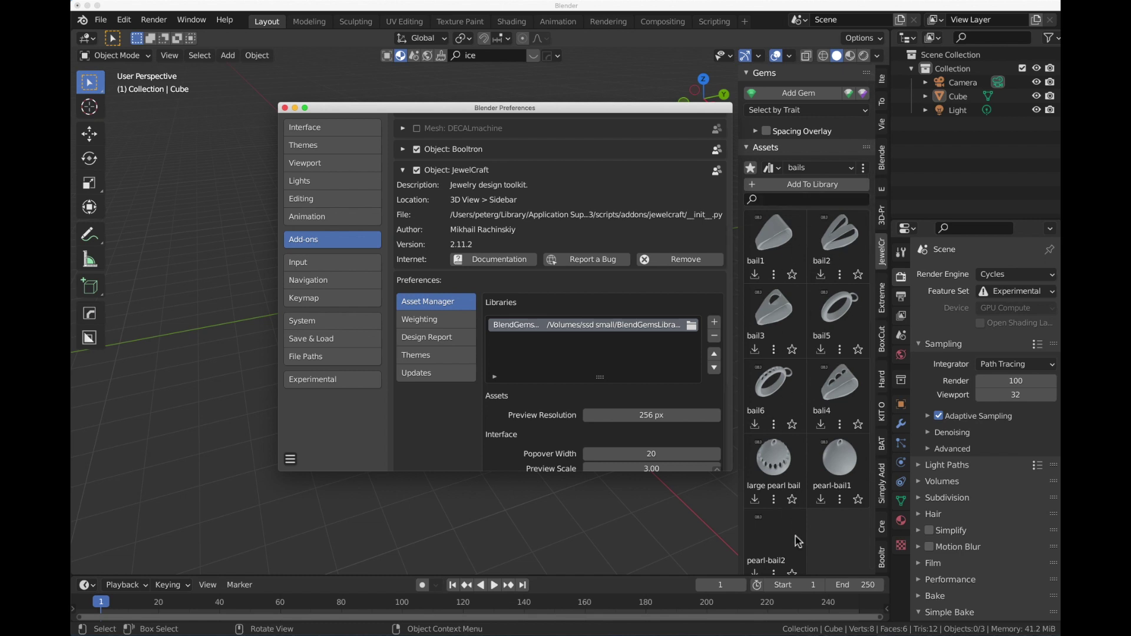
click(284, 108)
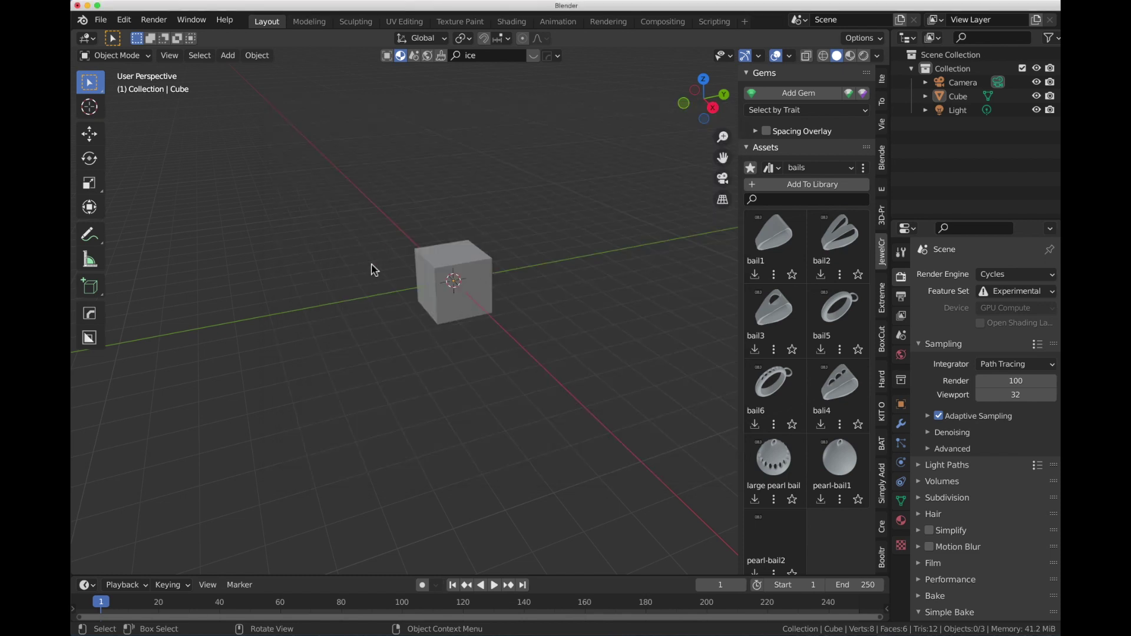
scroll(808, 357, down, 5)
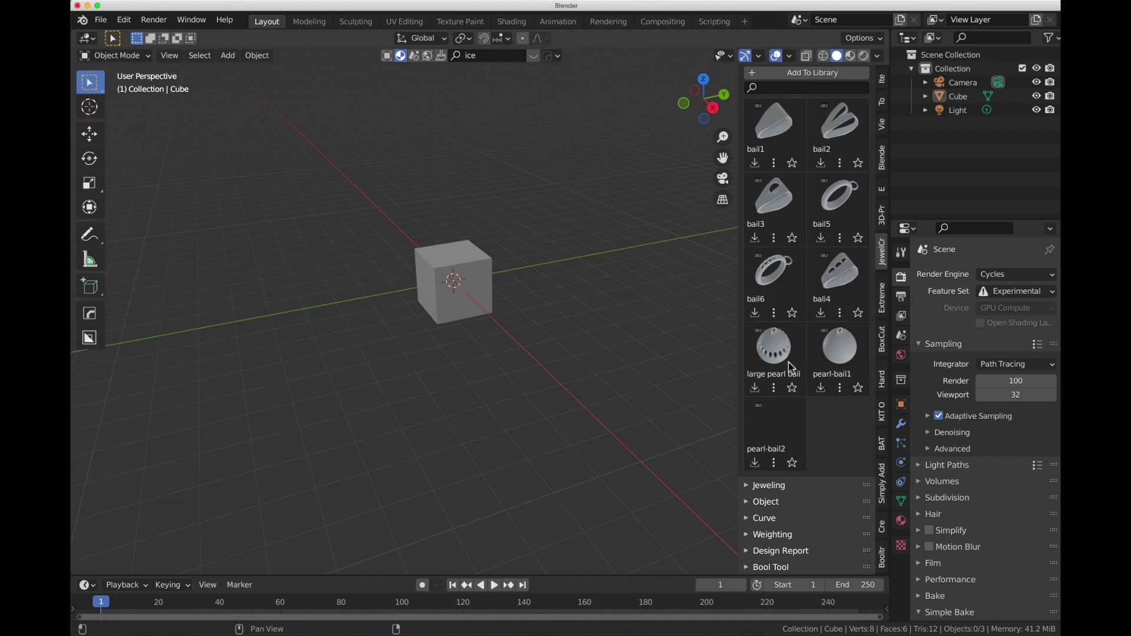
scroll(848, 337, up, 5)
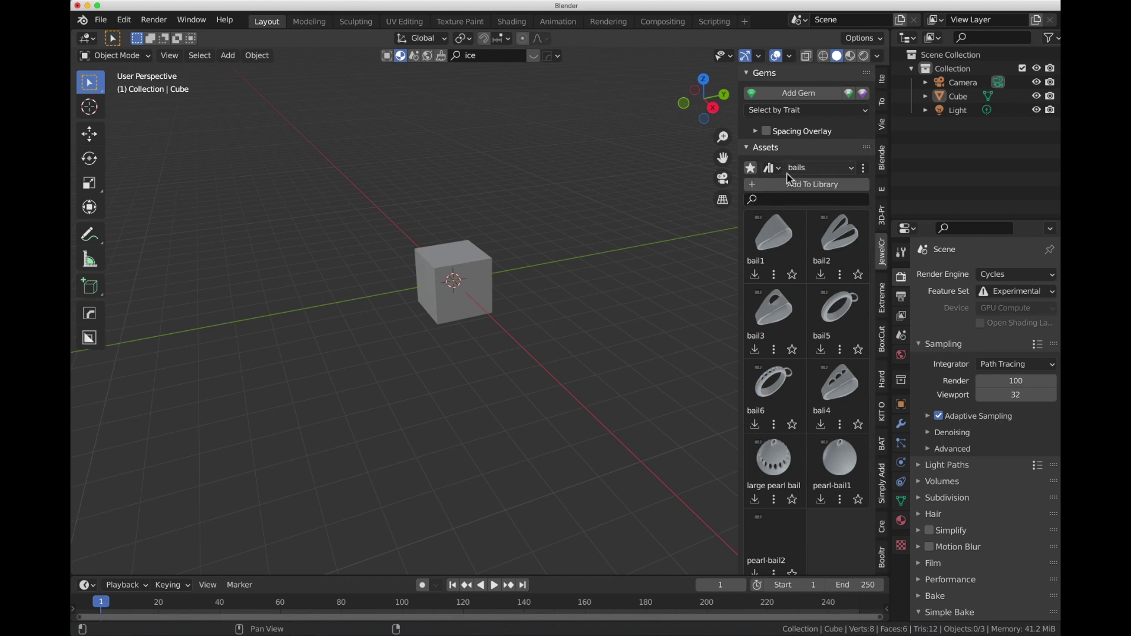
click(778, 170)
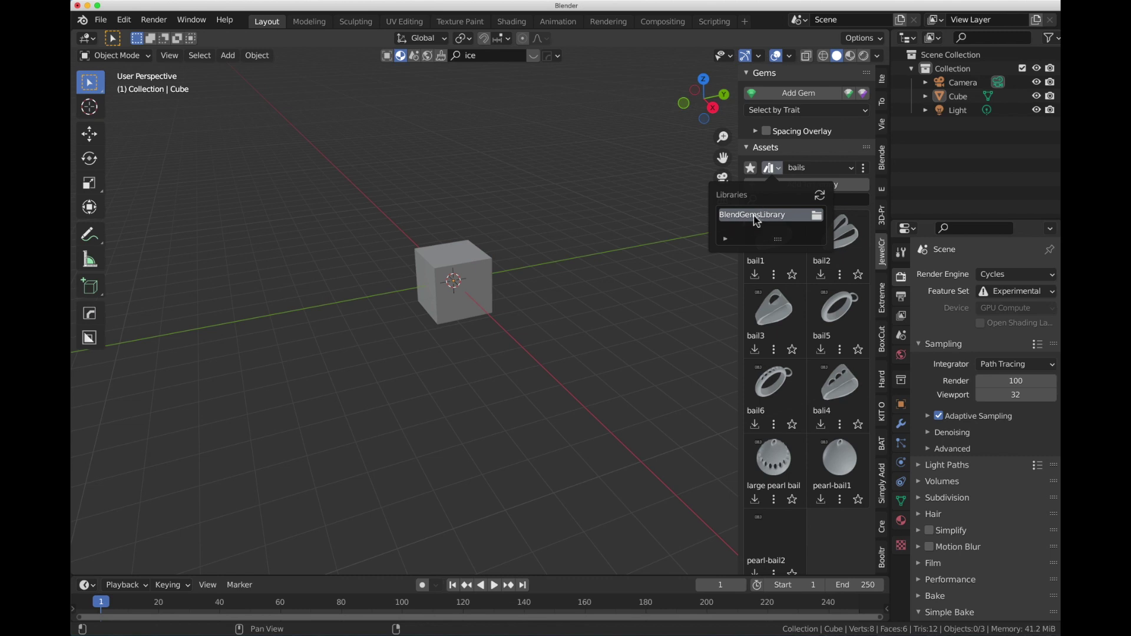
click(785, 216)
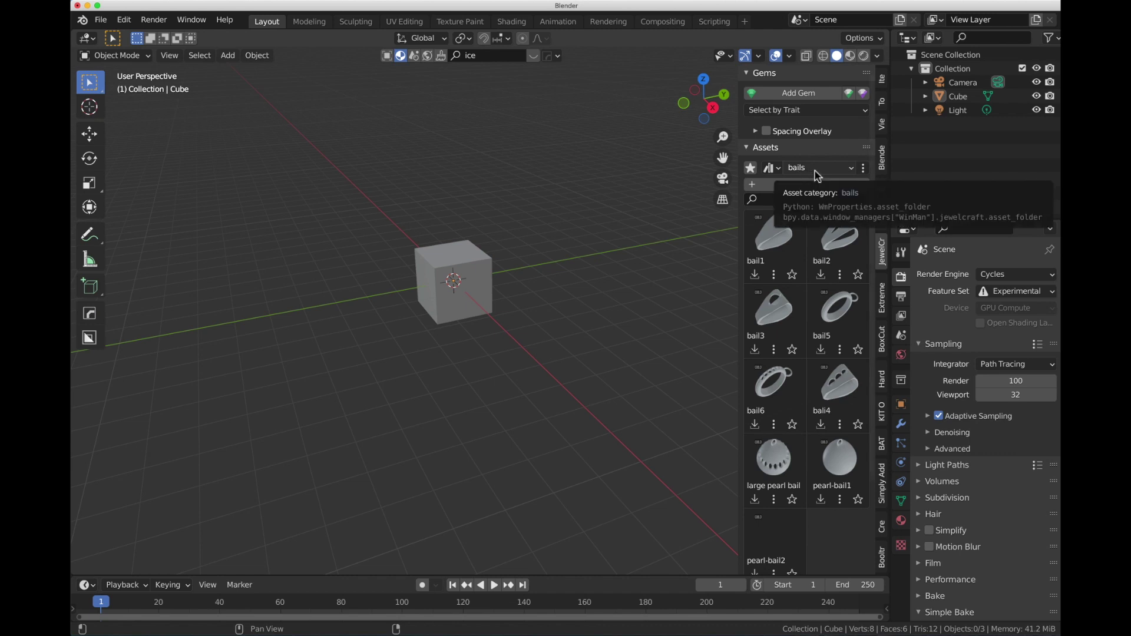
Step: Import the leaf2 asset from the leaf category
click(831, 168)
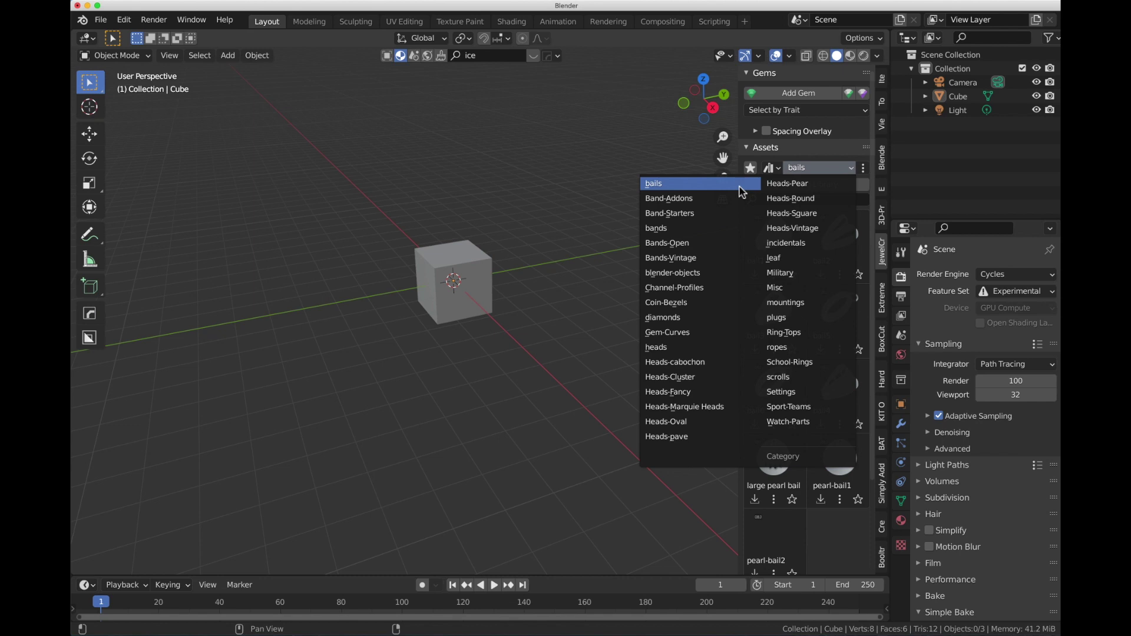
click(786, 259)
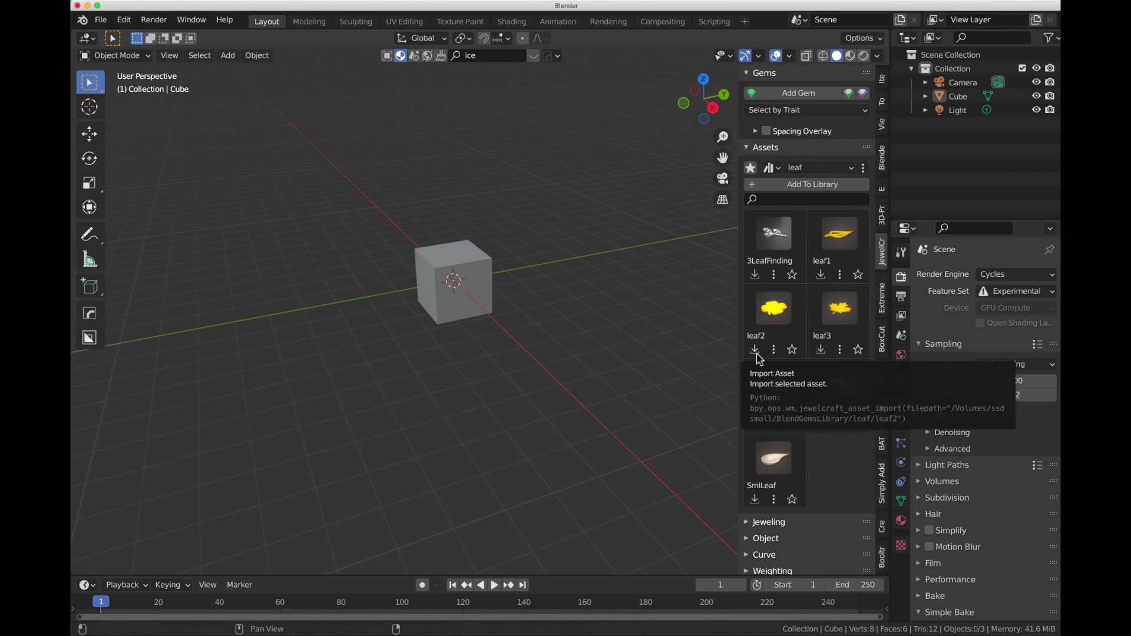
click(755, 352)
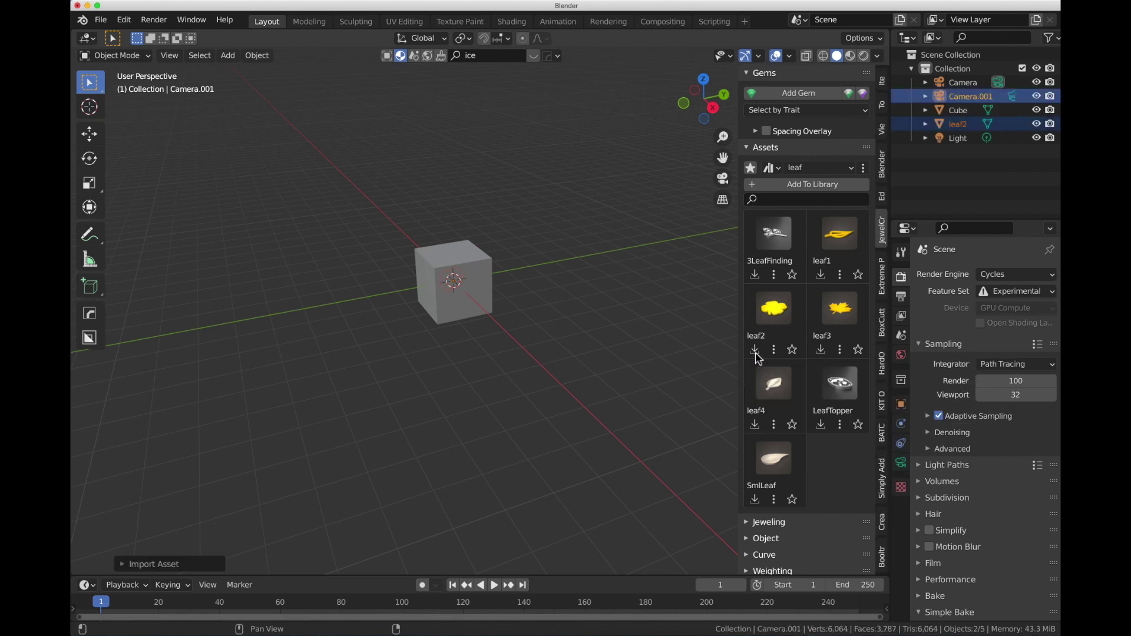
Step: Delete the default cube
click(477, 306)
key(x)
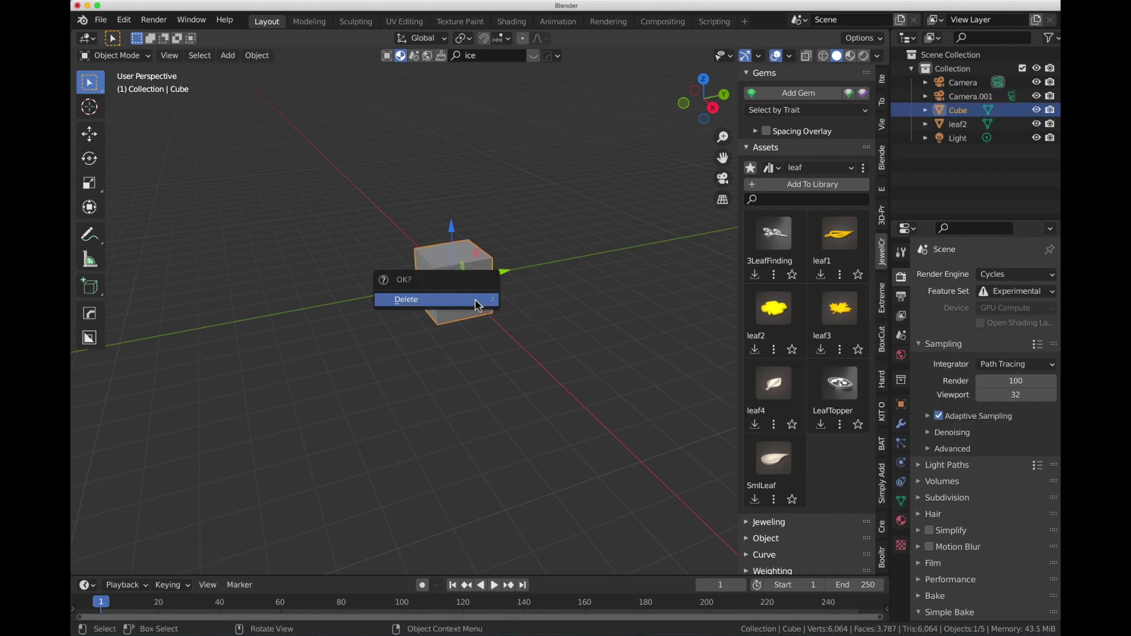
click(475, 299)
Step: Scale leaf2 up about 5.86 times and view it from below
click(444, 279)
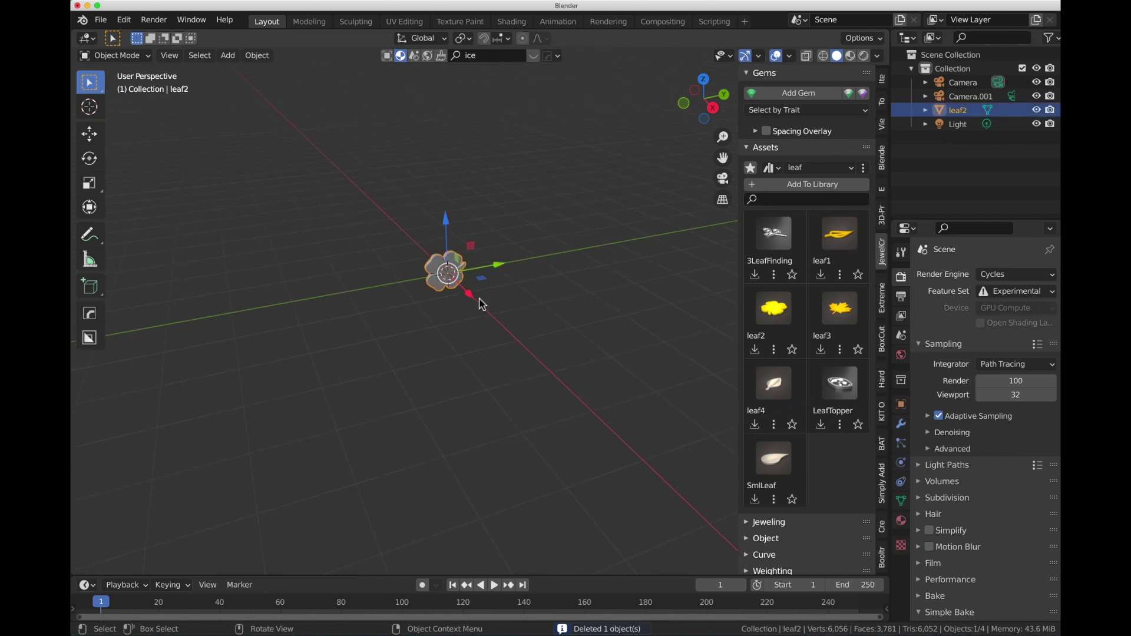
key(s)
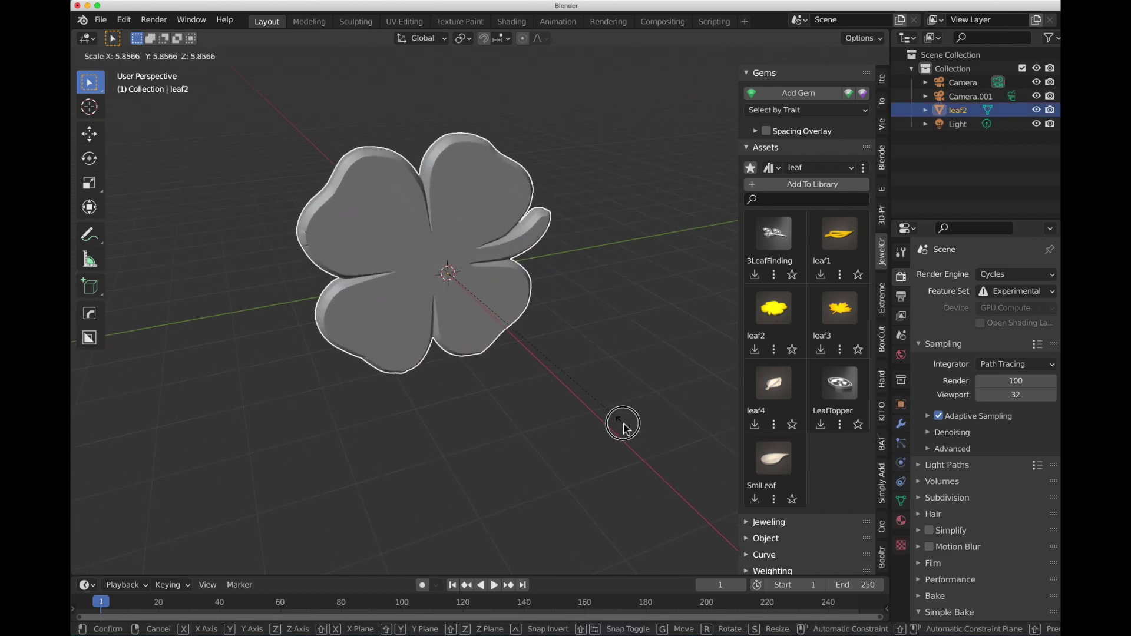
click(621, 424)
middle_drag(468, 323, 500, 375)
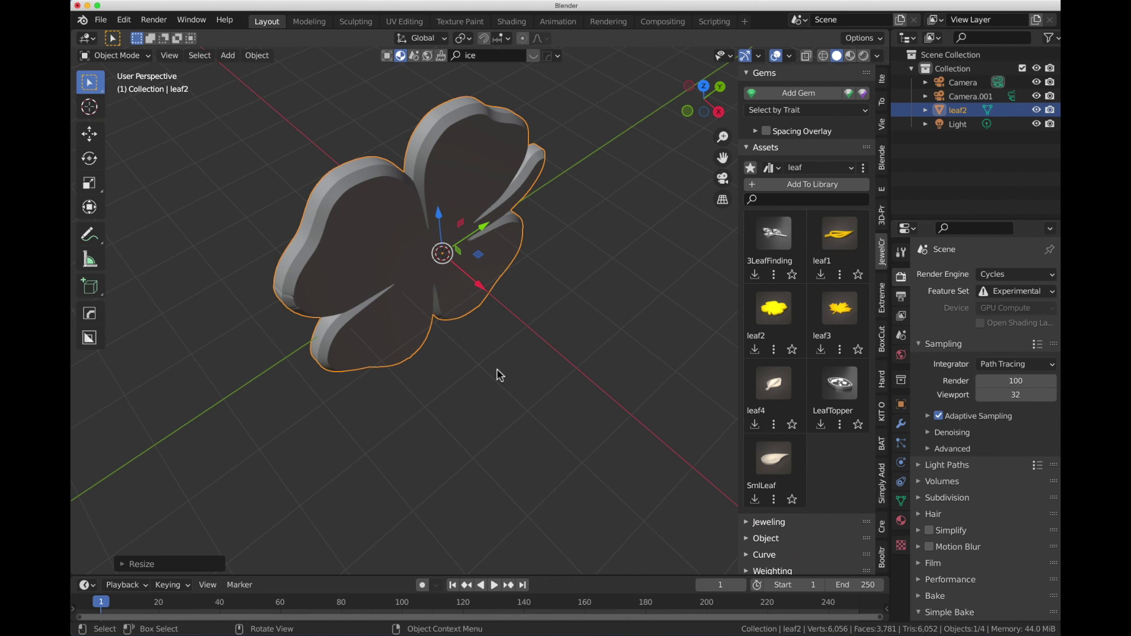
key(r)
key(Escape)
Step: Star fashion-ring-11a in the School-Rings category and turn on the favourites-only filter
click(851, 171)
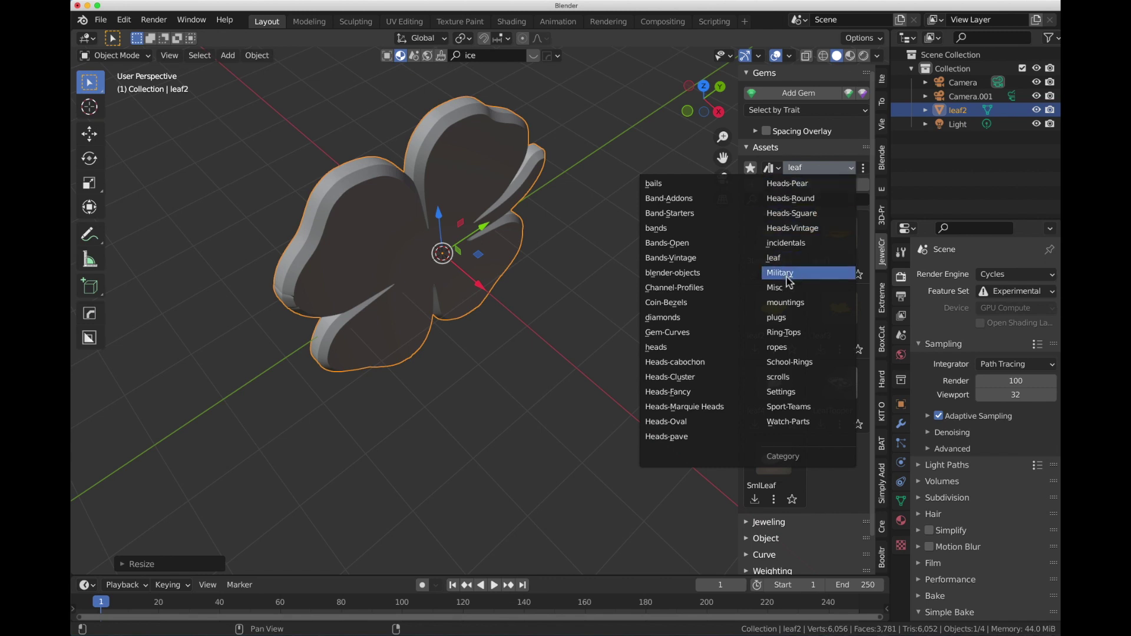
click(795, 366)
scroll(807, 387, down, 4)
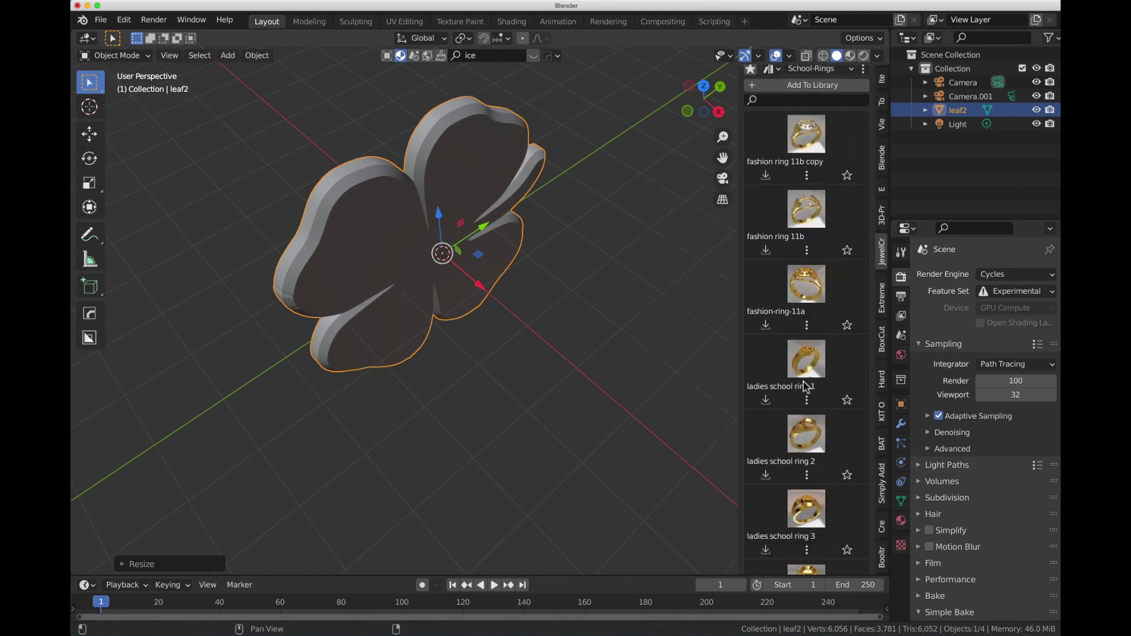
scroll(806, 386, down, 20)
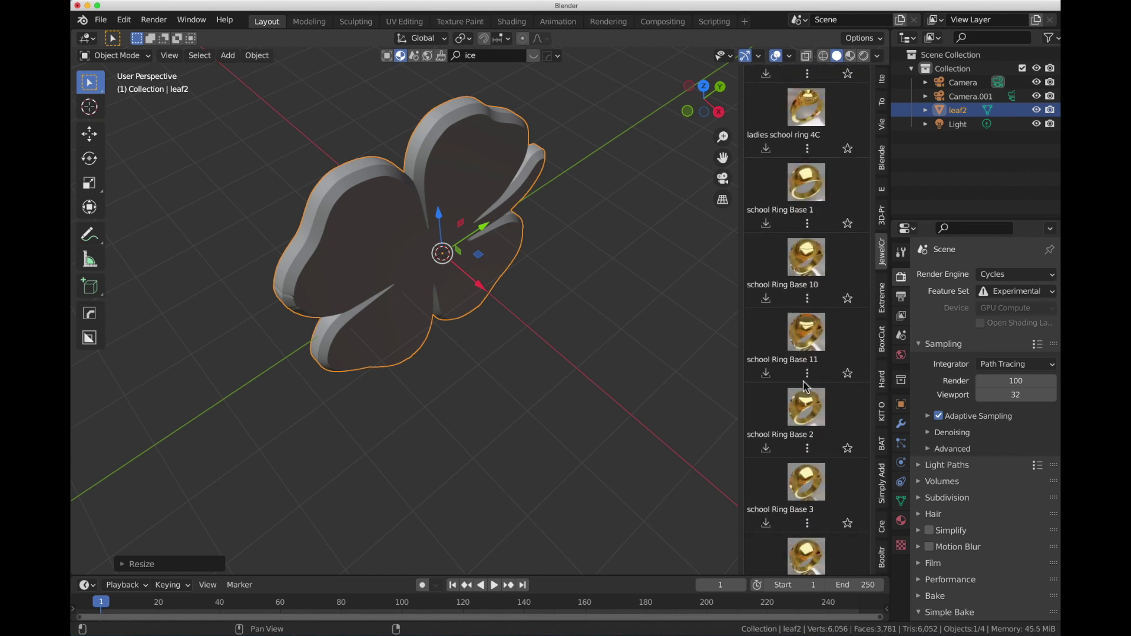
scroll(848, 299, up, 5)
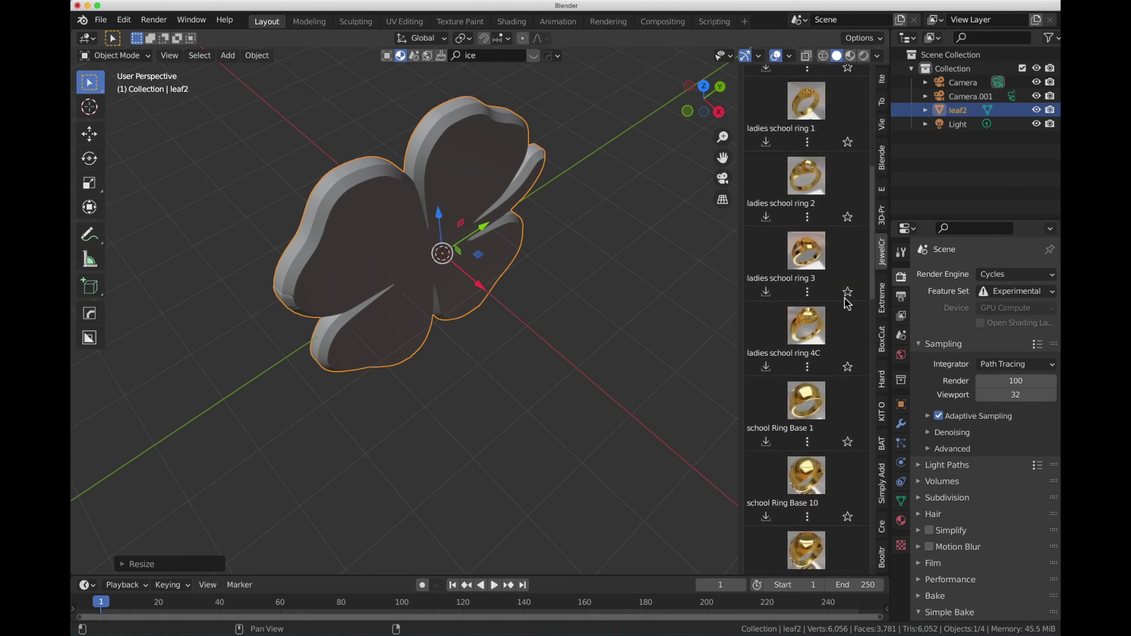
scroll(842, 192, up, 3)
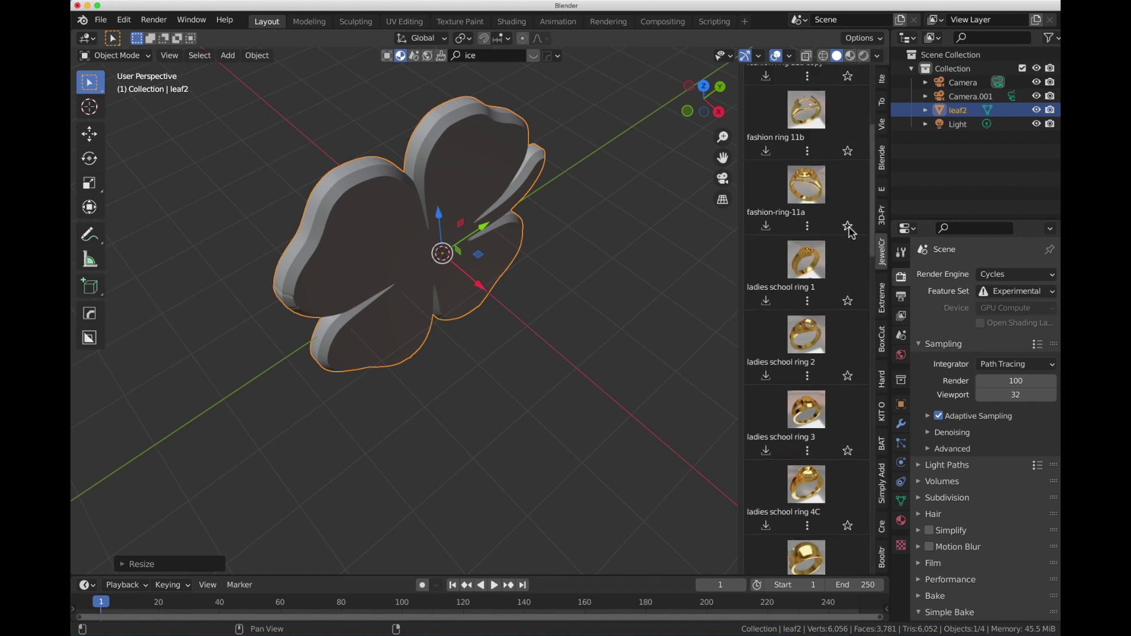
click(847, 227)
scroll(796, 195, up, 4)
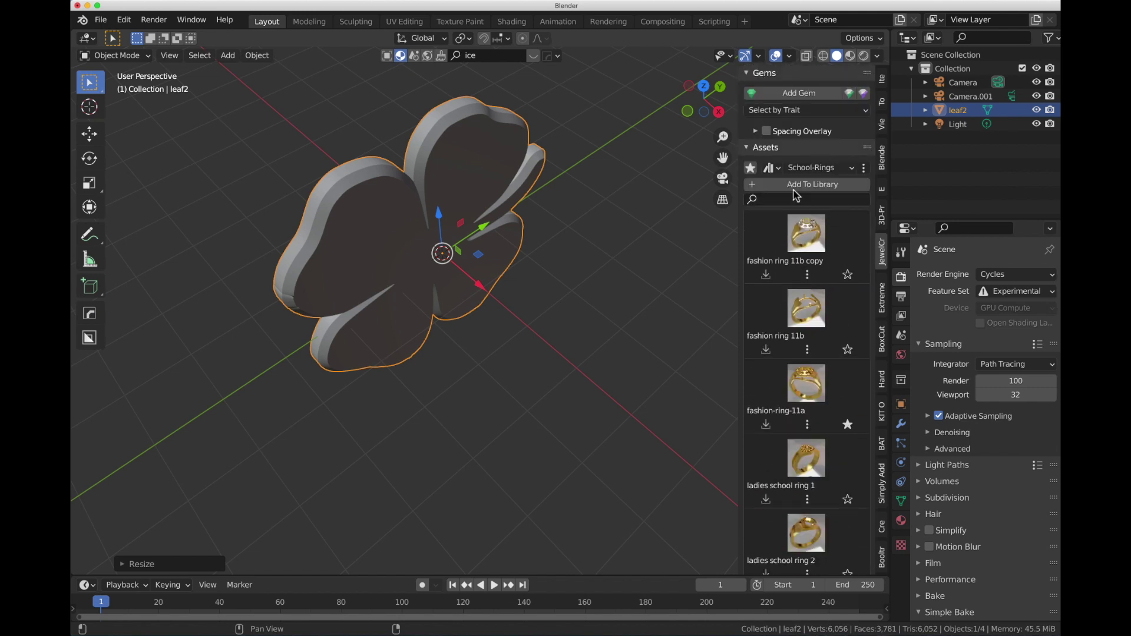
click(751, 168)
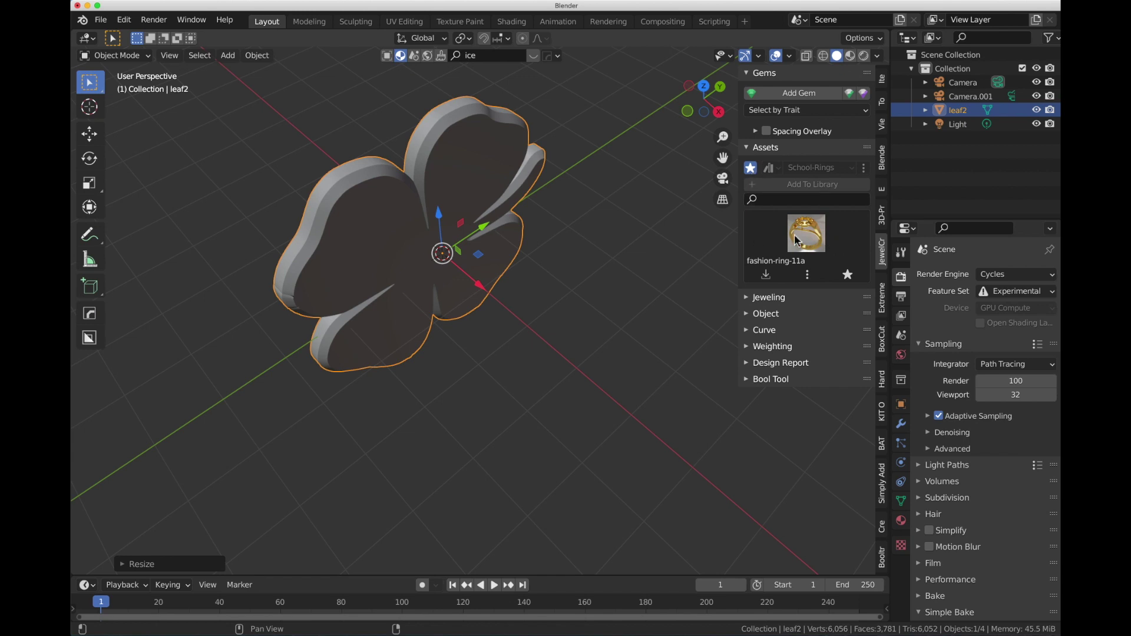